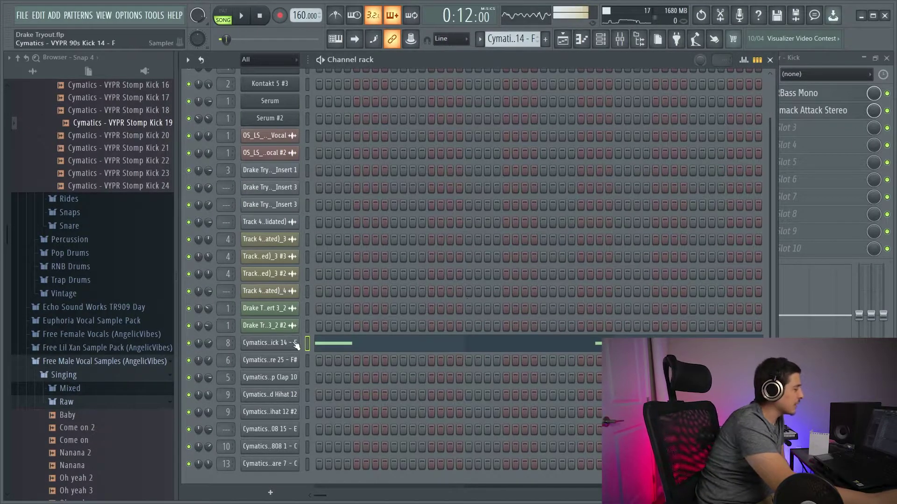
In Kick 14's channel settings, shorten the sample length, then bring it back near full
left_click(280, 343)
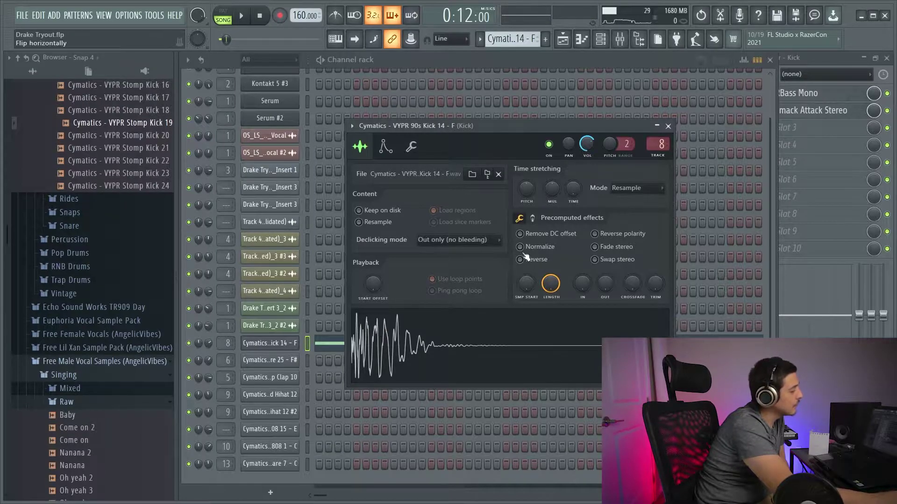
left_click_drag(550, 283, 552, 329)
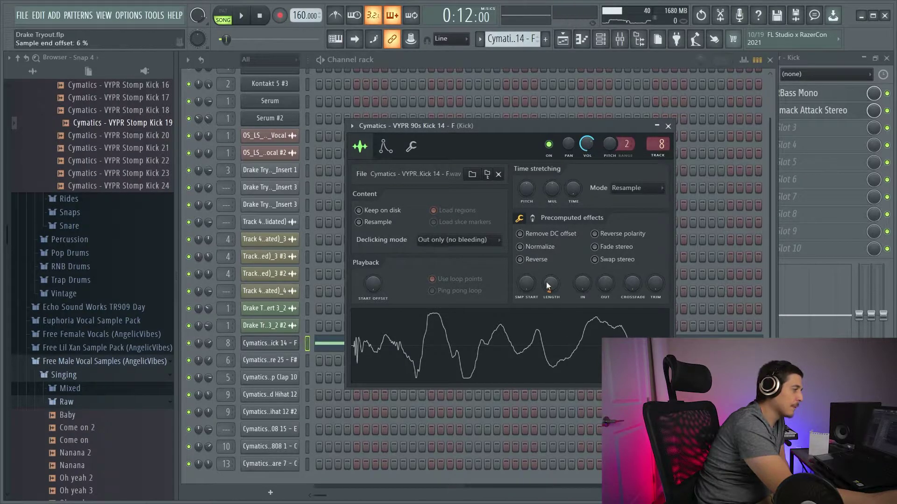
left_click_drag(548, 286, 548, 262)
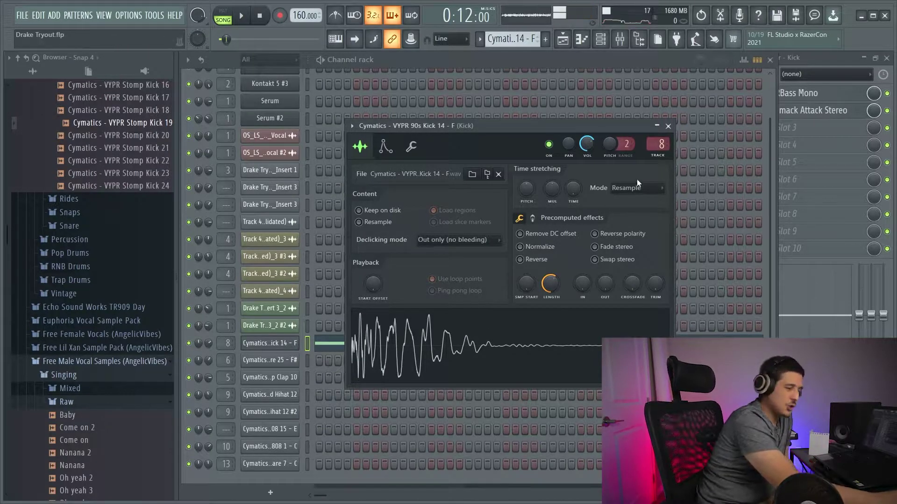
In the Kick's Smack Attack Stereo, try boosted and negative attack and more sustain, then reset sustain to 0
left_click(668, 126)
left_click(626, 46)
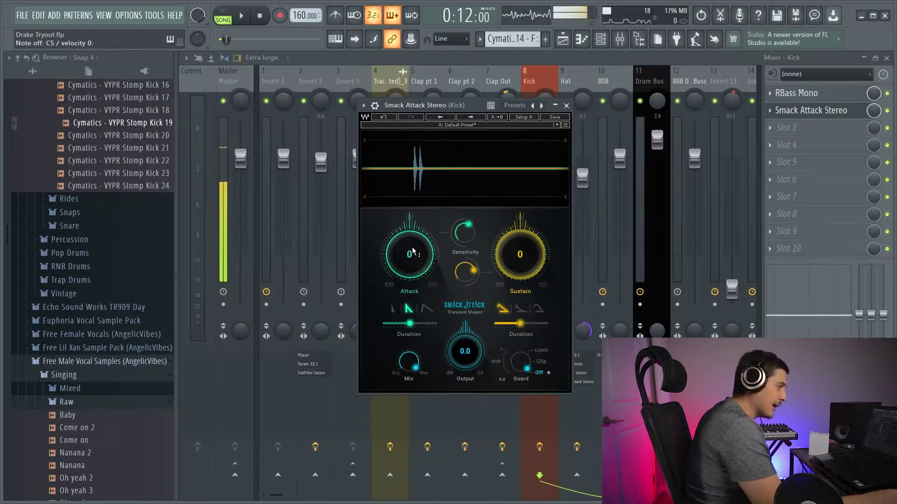
left_click_drag(406, 256, 406, 176)
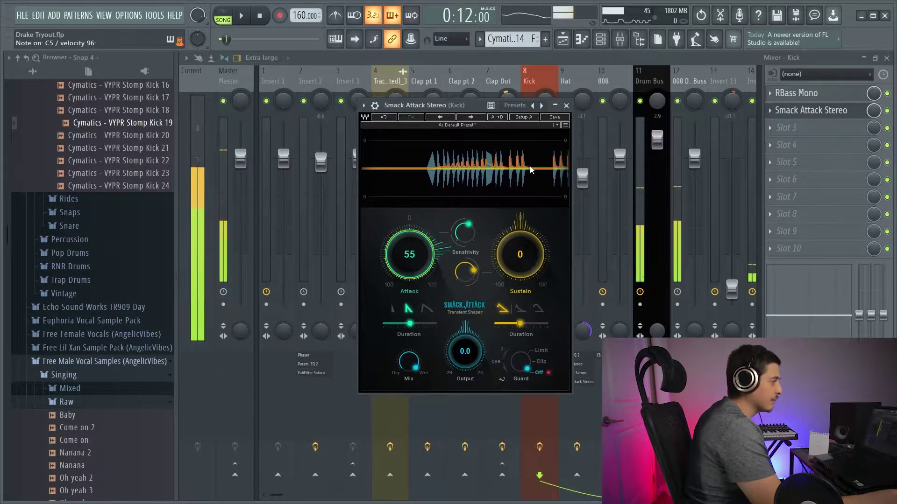
left_click_drag(432, 245, 409, 232)
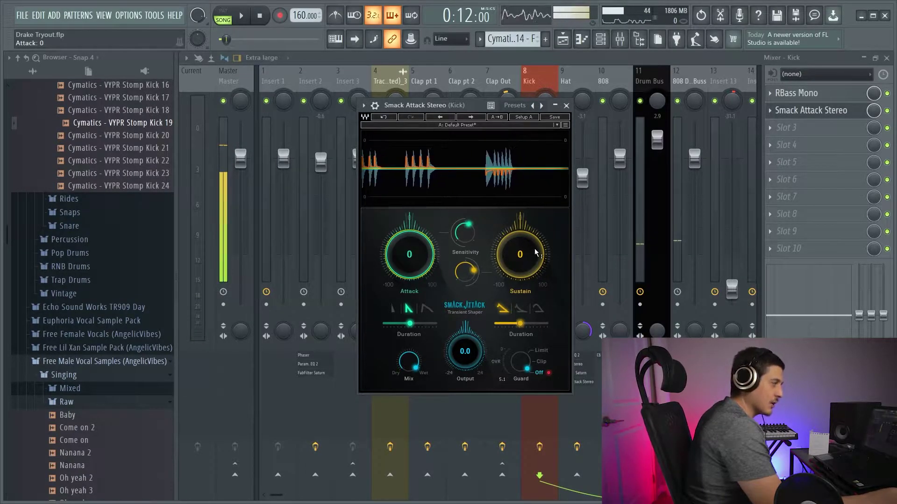
left_click_drag(523, 260, 520, 313)
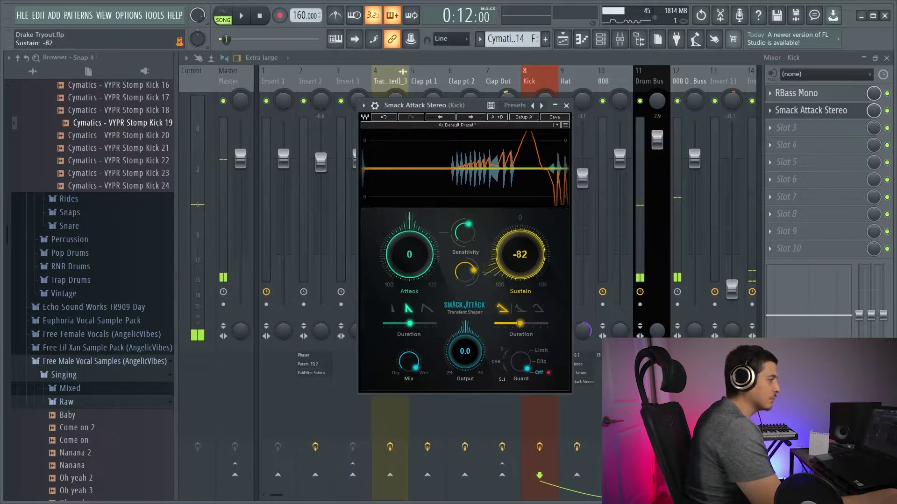
left_click(516, 247, "ctrl")
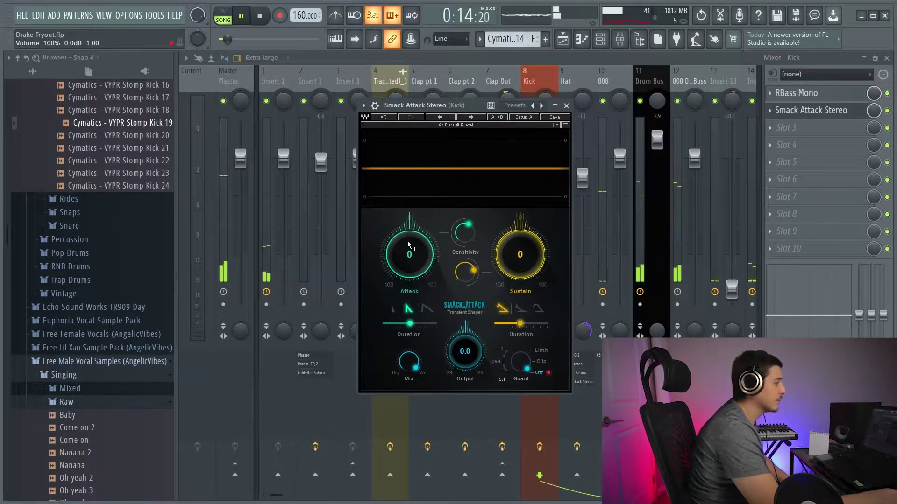
Move the song position to bar 25 and reopen the Kick's Smack Attack for playback
left_click_drag(429, 261, 429, 224)
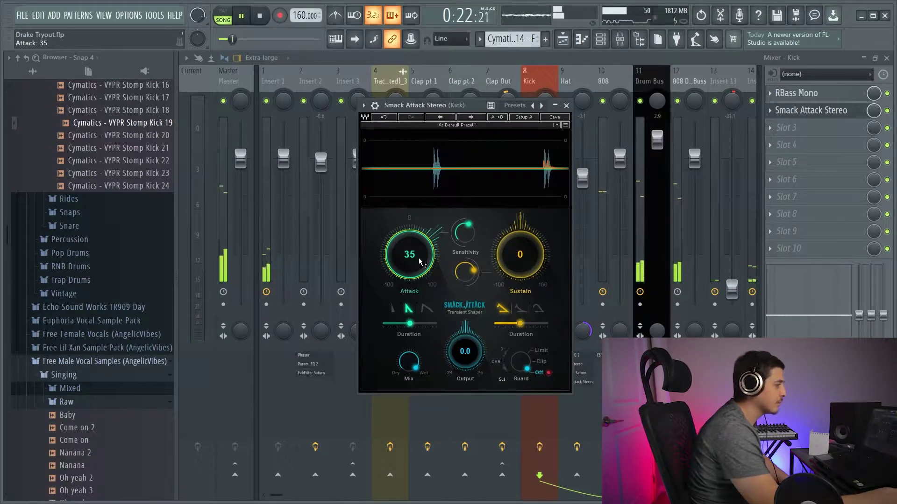
scroll(418, 257, "down", 1)
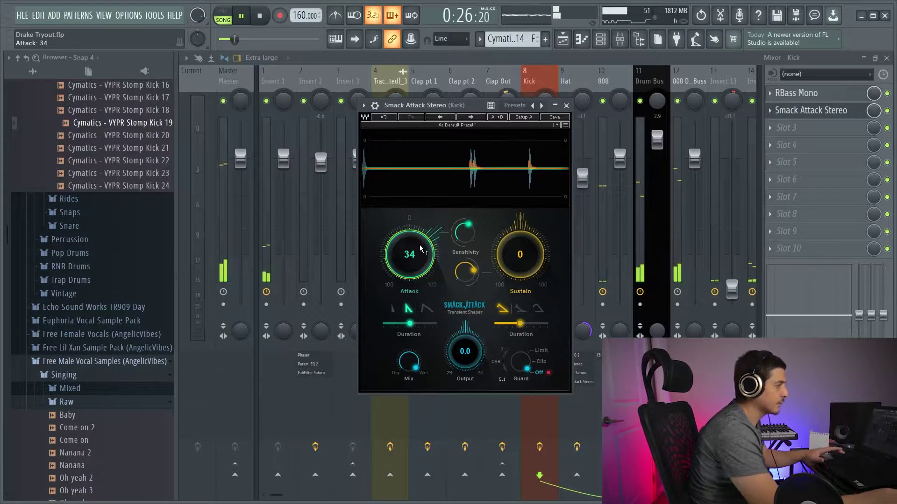
key("space")
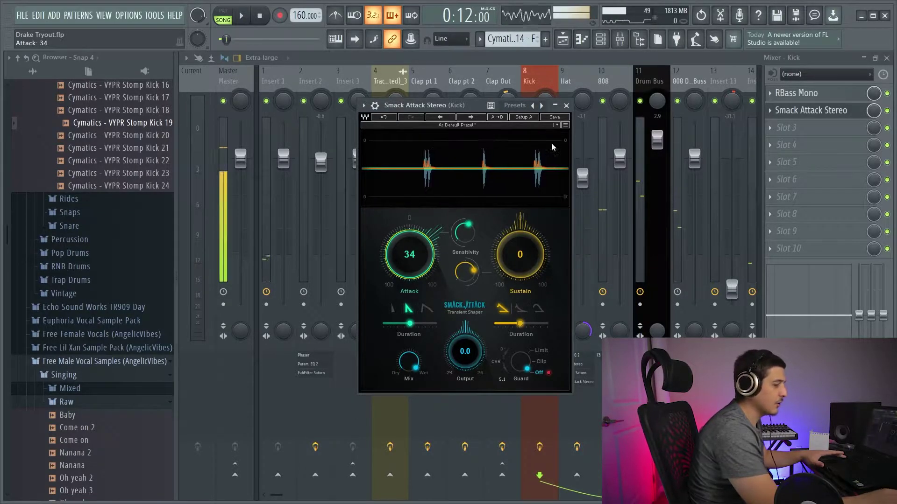
left_click(603, 41)
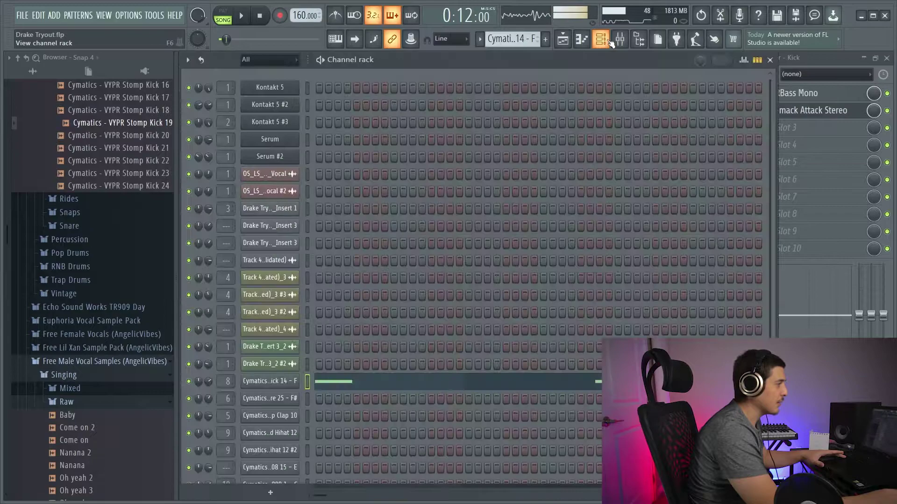
left_click(582, 38)
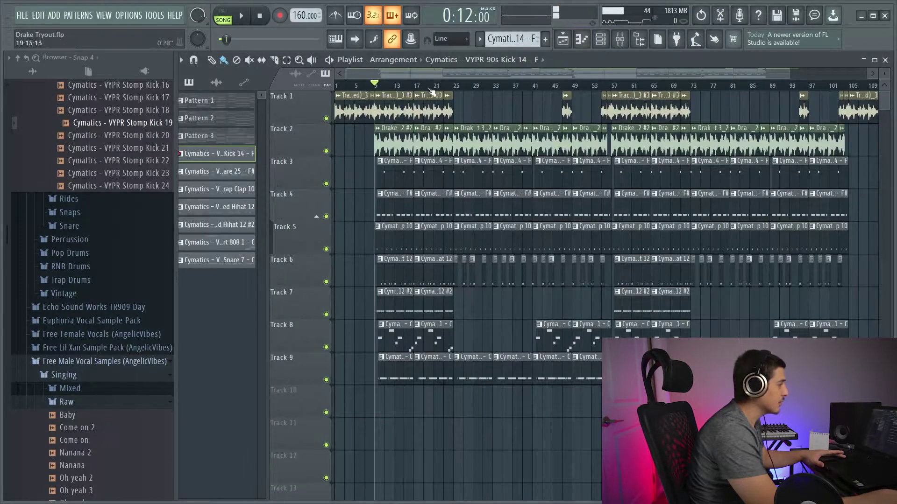
left_click_drag(445, 88, 455, 89)
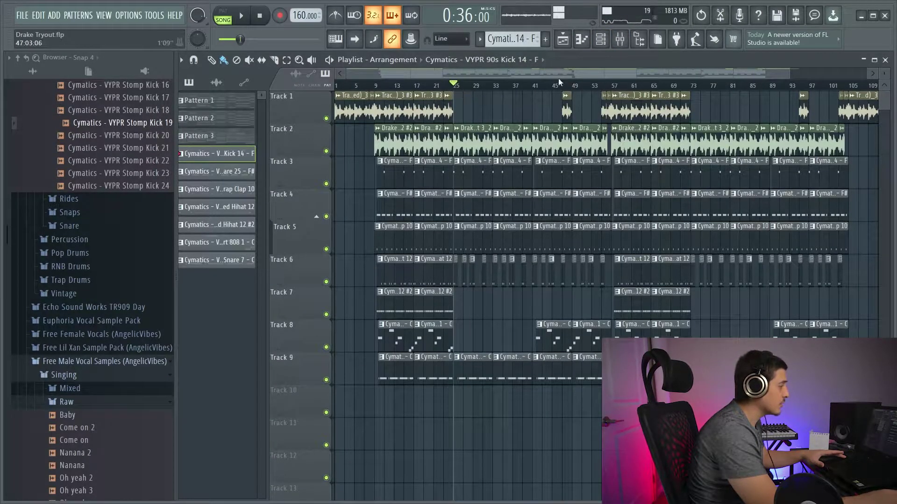
left_click(619, 39)
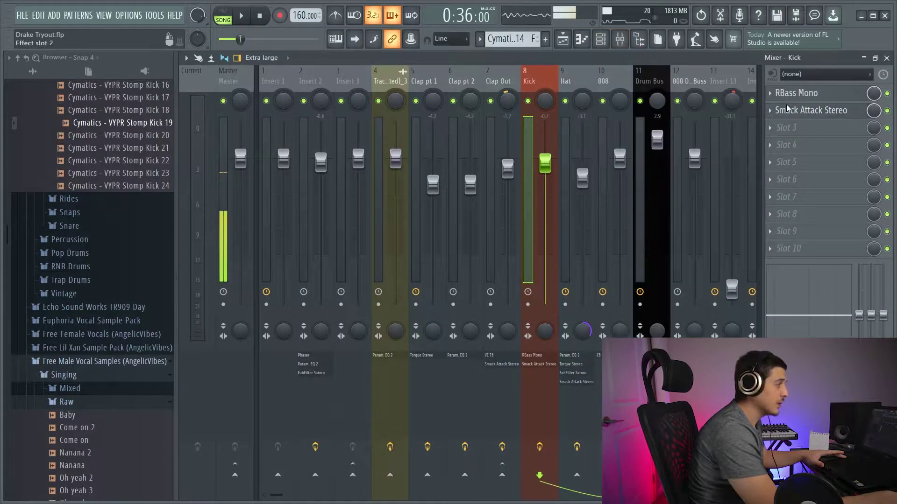
left_click(778, 110)
key("space")
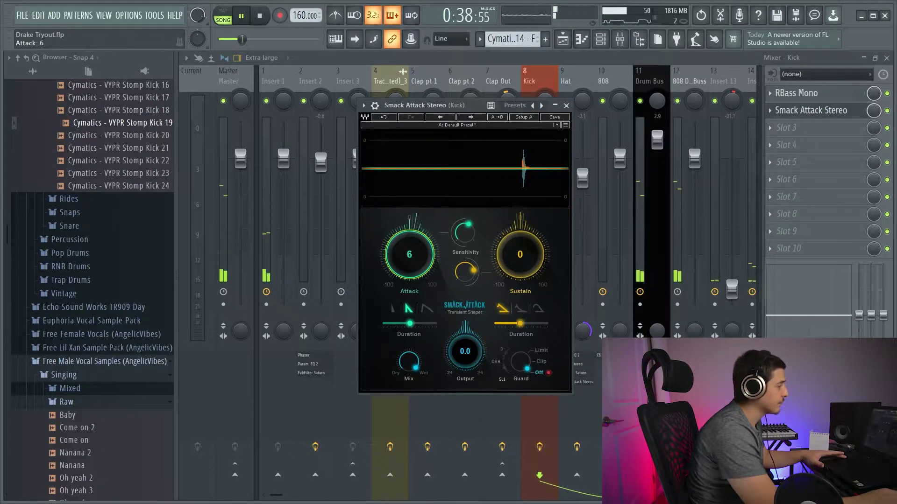
Audition Smack Attack attack at 0, 43 and 17, then settle it negative around -23
left_click_drag(409, 255, 409, 248)
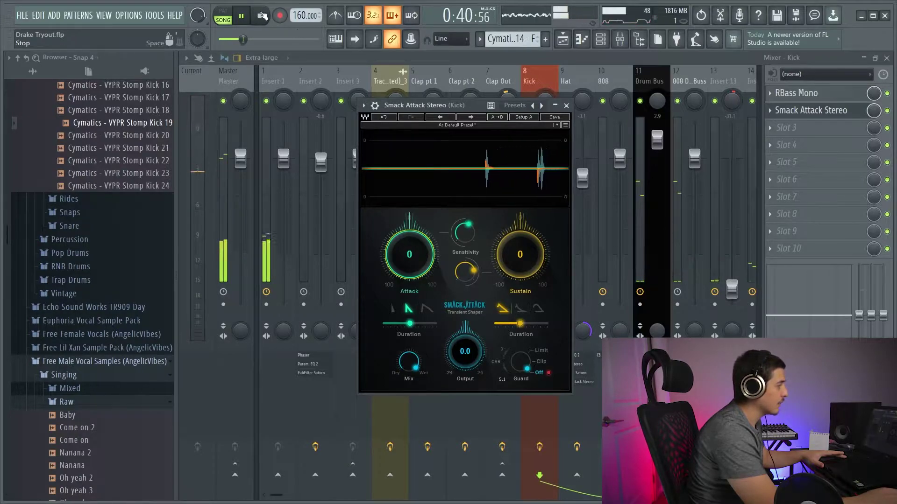
key("space")
key("space")
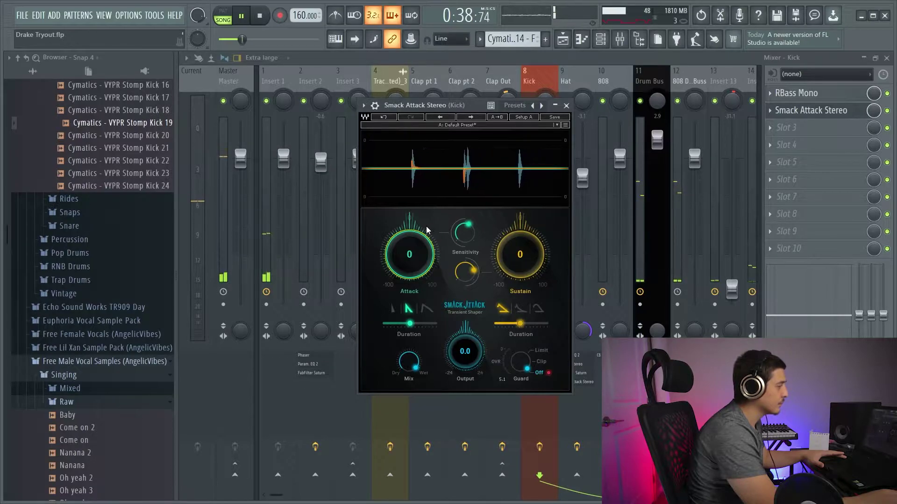
key("space")
left_click_drag(418, 241, 419, 213)
key("space")
left_click_drag(418, 262, 418, 268)
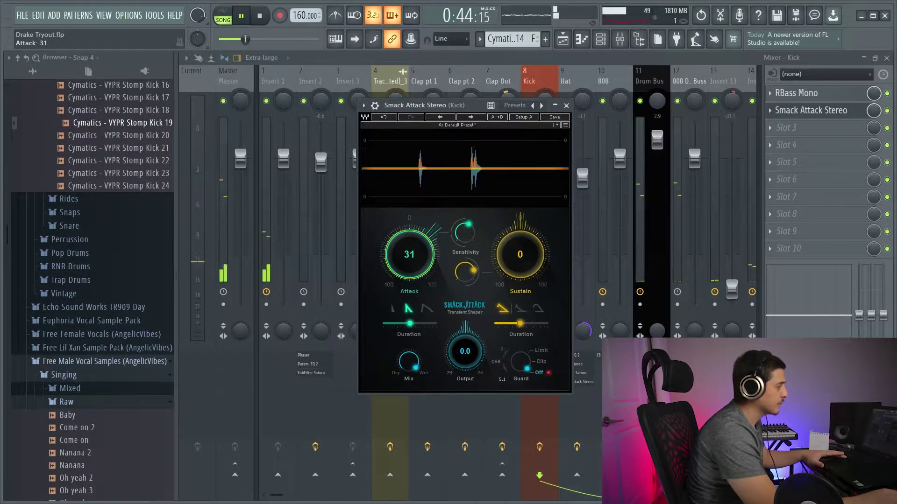
left_click_drag(409, 254, 409, 260)
key("space")
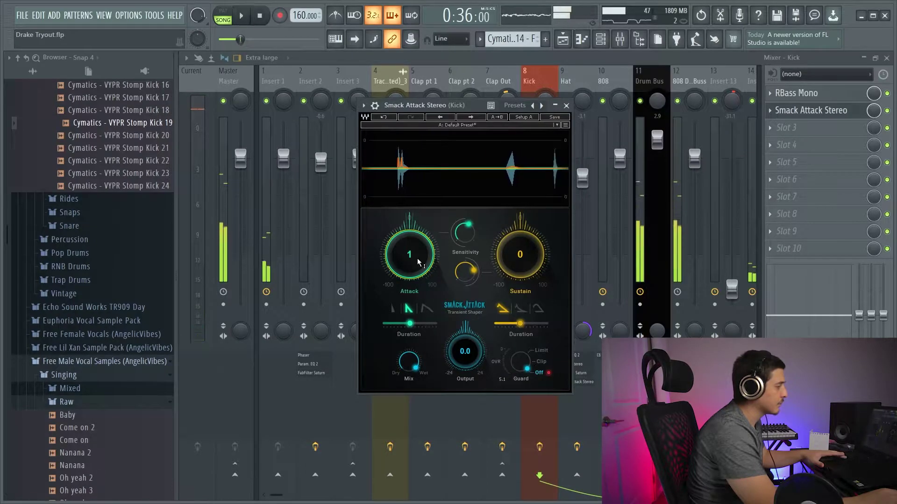
left_click_drag(415, 252, 413, 249)
key("space")
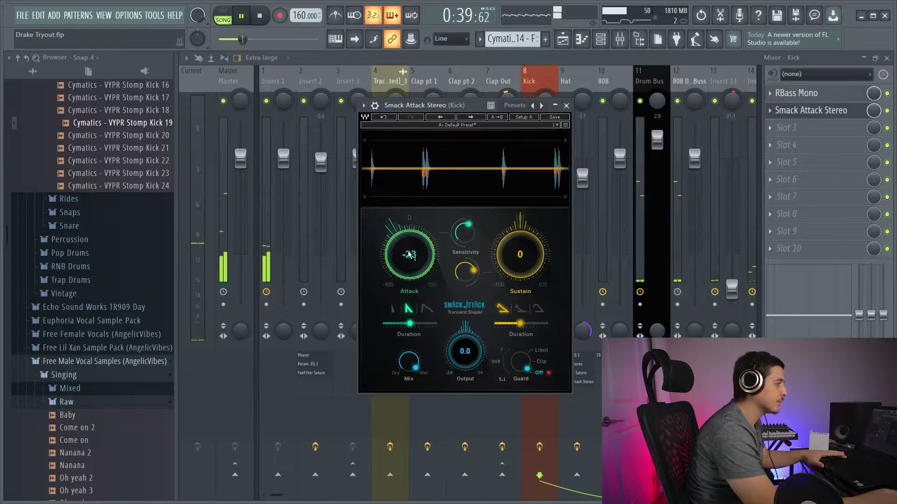
Reset the kick's attack to 0 and play the beat with neutral settings
key("space")
left_click(409, 255, "alt")
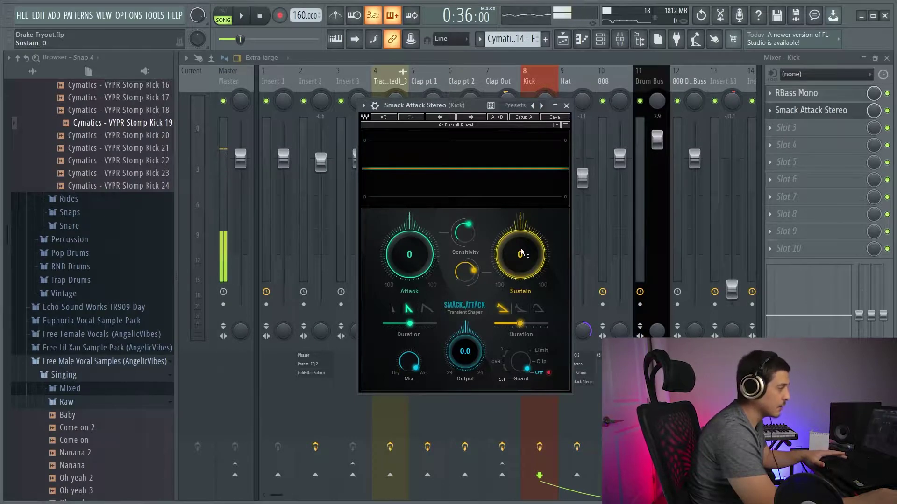
key("space")
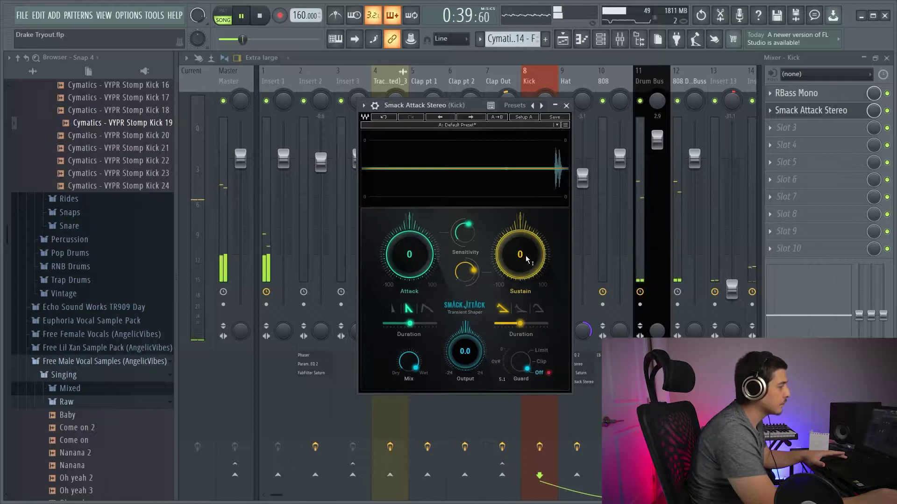
key("space")
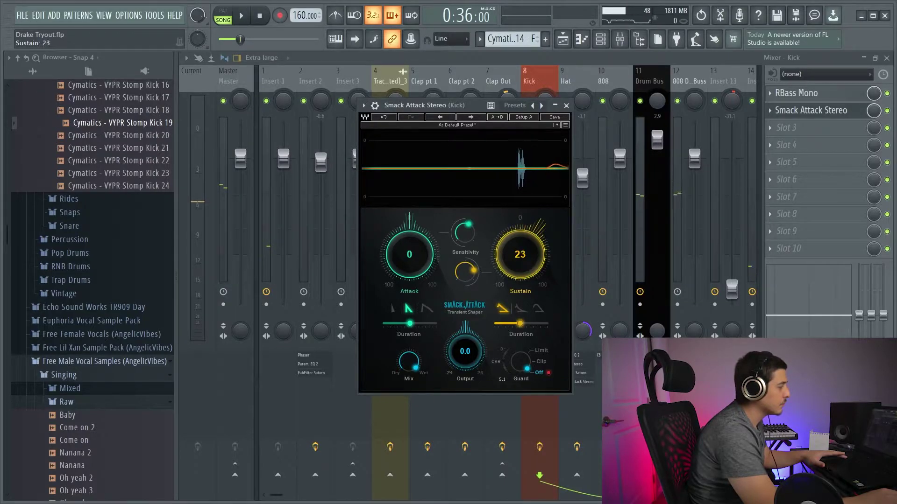
Compare the kick's sustain at 22 against 1 by undoing and redoing during playback
key("space")
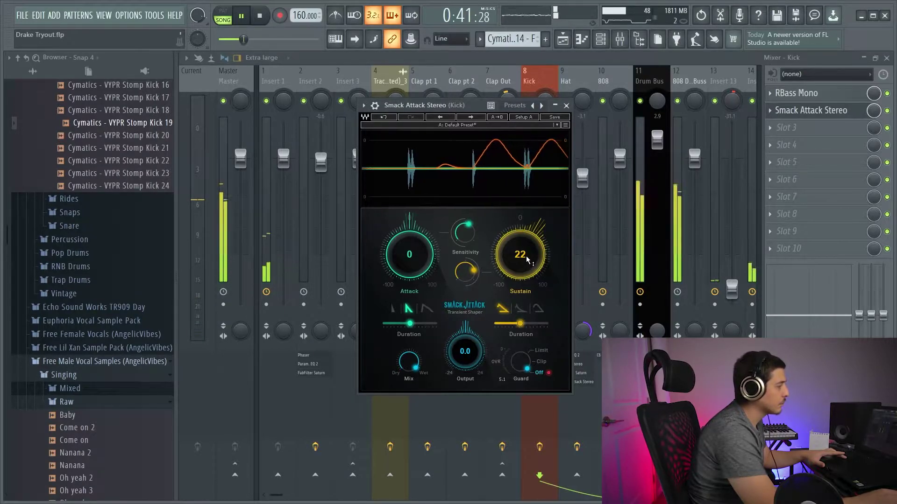
key("space")
key("ctrl+z")
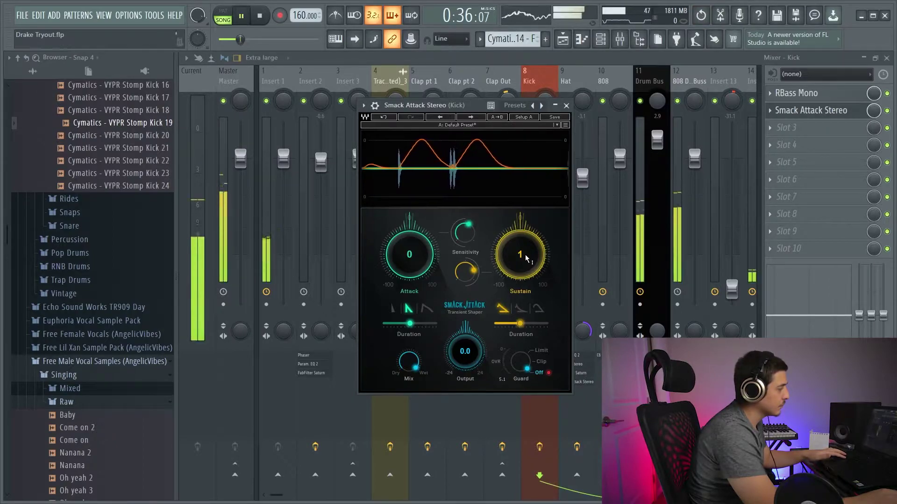
key("ctrl+z")
key("space")
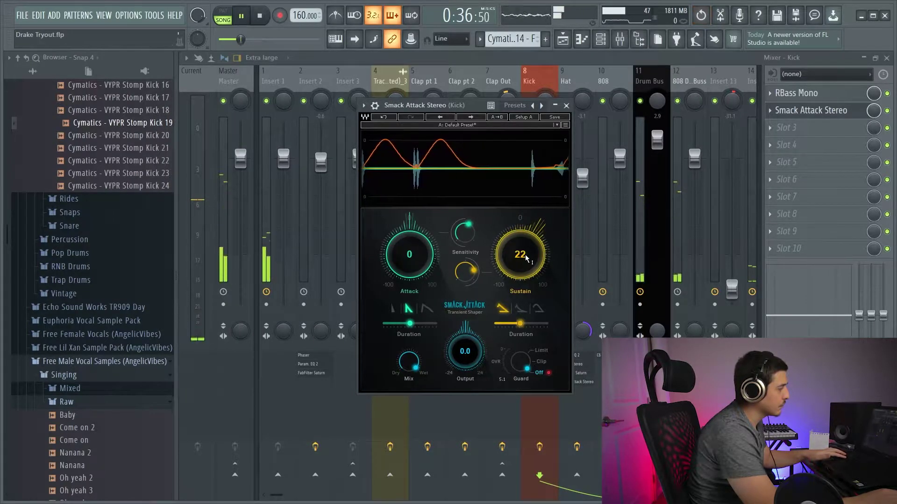
key("space")
key("ctrl+z")
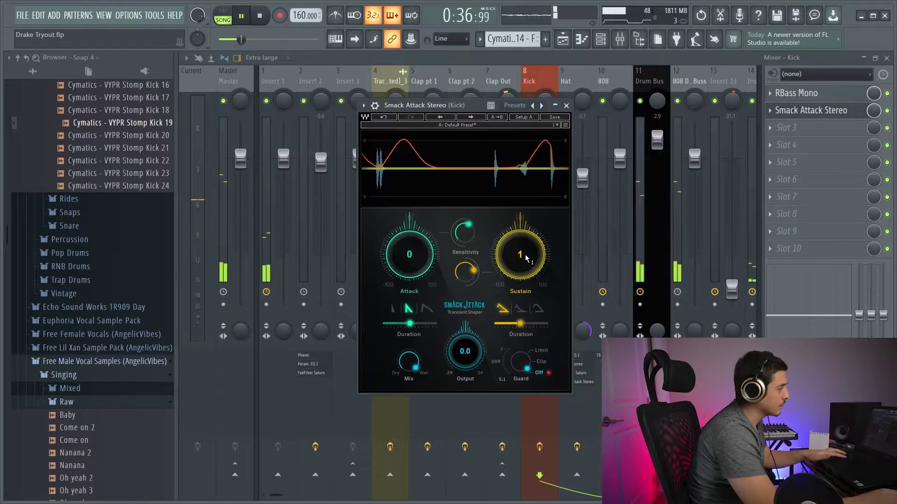
key("ctrl+z")
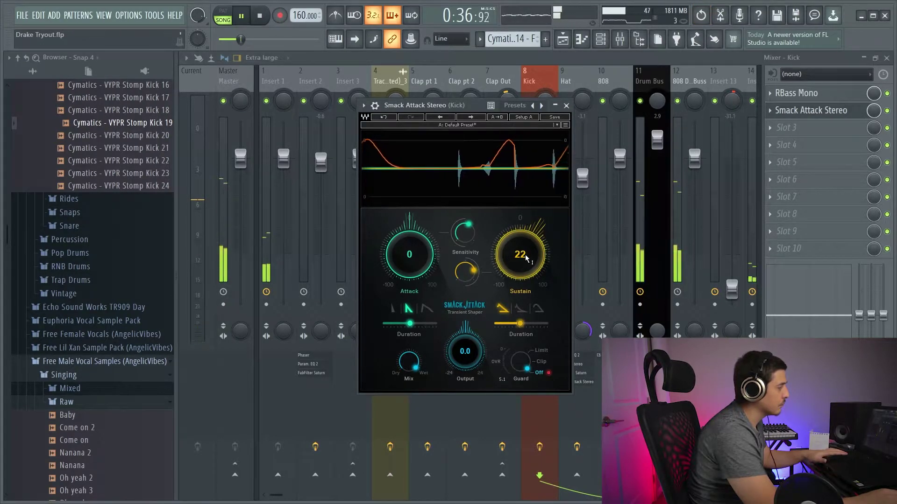
key("space")
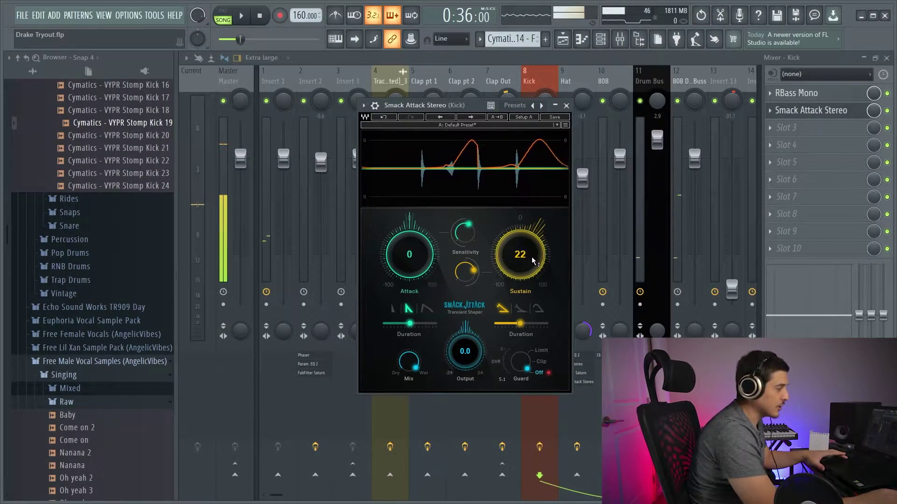
key("space")
Scroll the Sustain knob up toward 100, then back down, and play the beat again
scroll(530, 261, "up", 8)
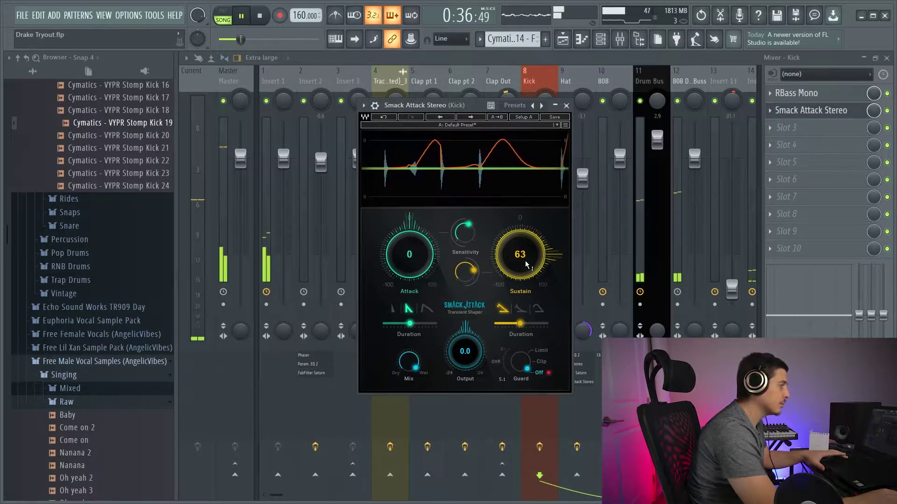
scroll(528, 264, "up", 7)
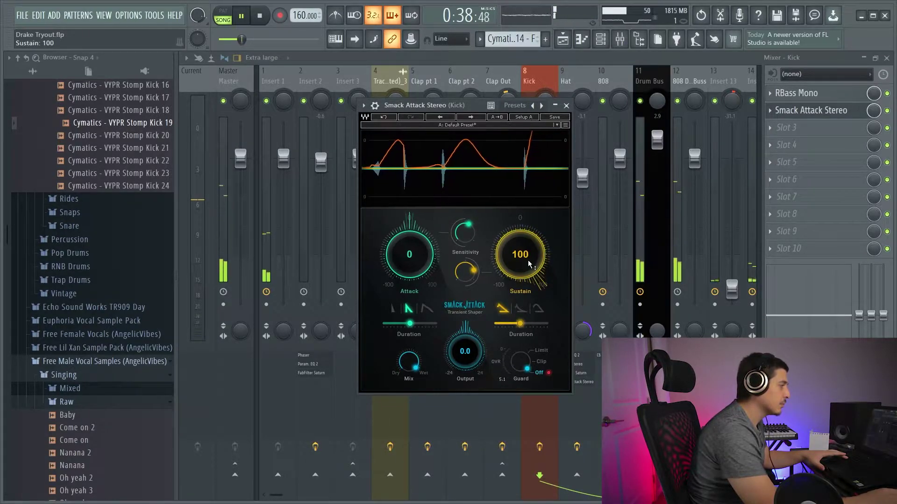
key("space")
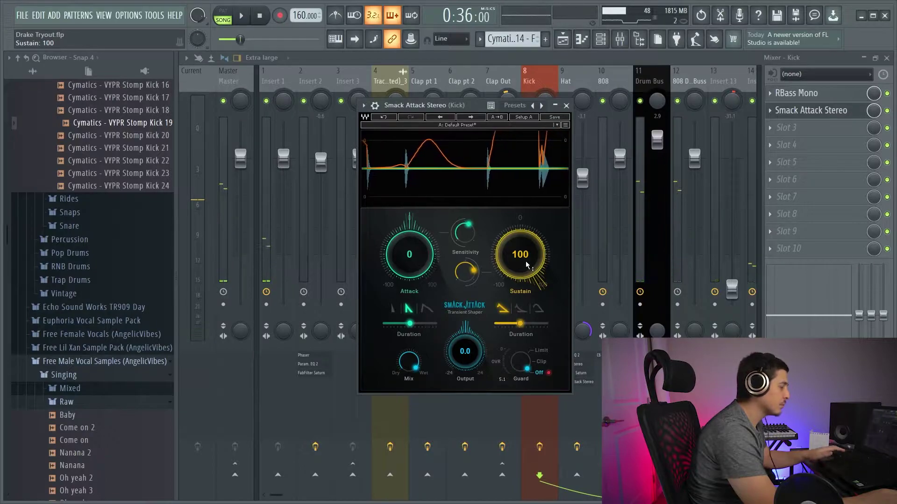
scroll(532, 242, "down", 1)
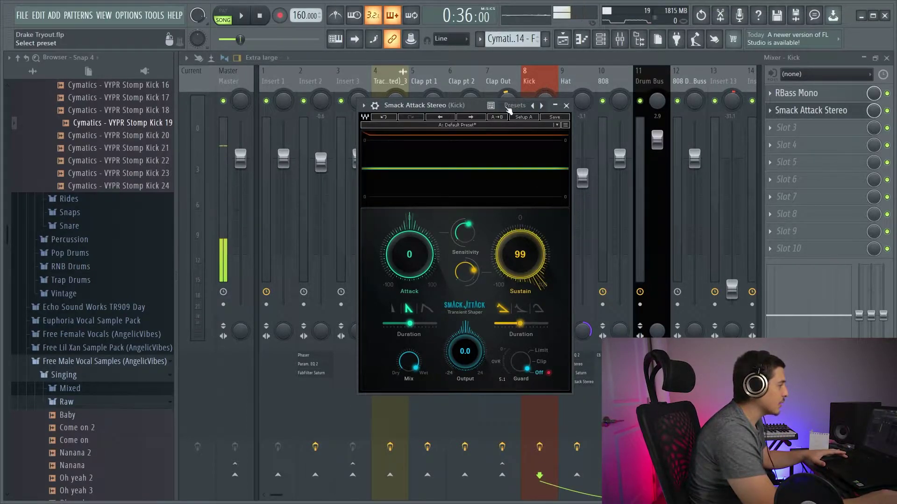
scroll(536, 107, "down", 5)
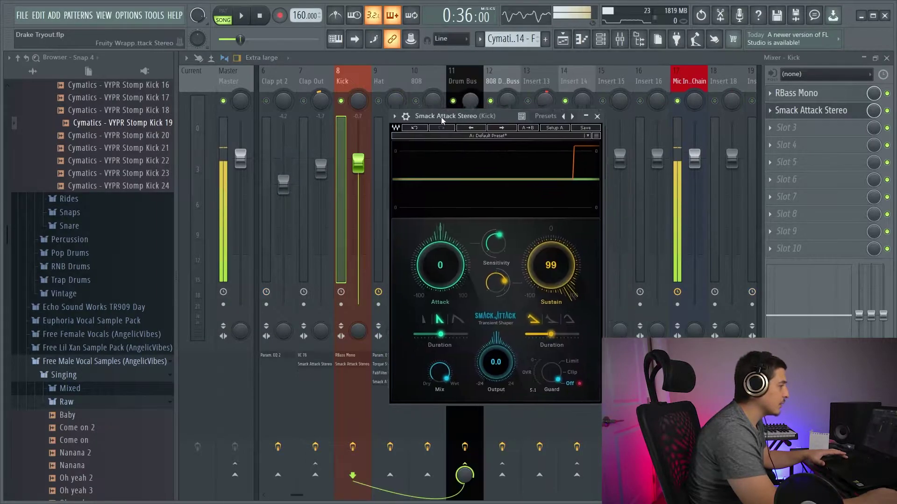
key("space")
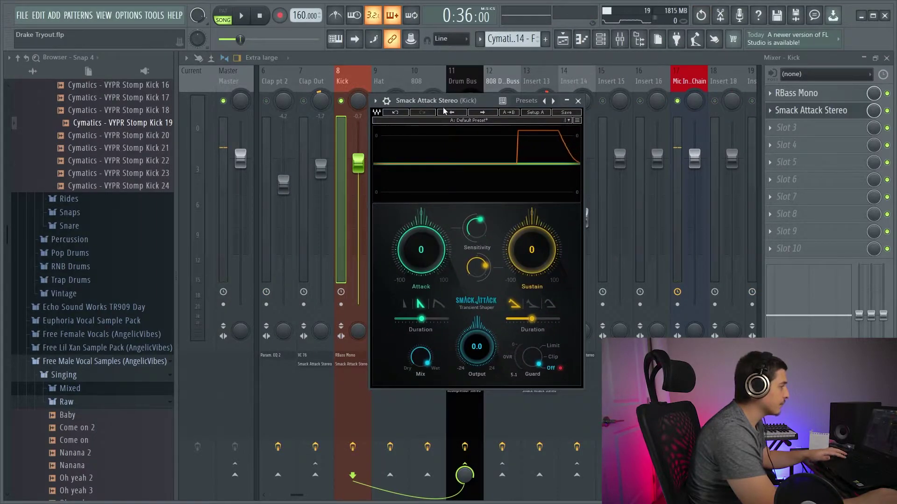
Compare the kick's sustain at 0 and 99 with undo/redo during playback
key("ctrl+z")
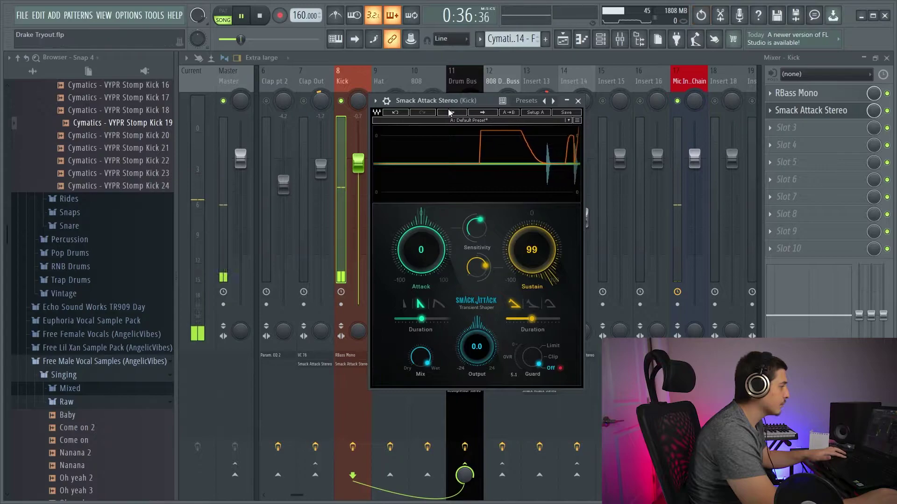
key("space")
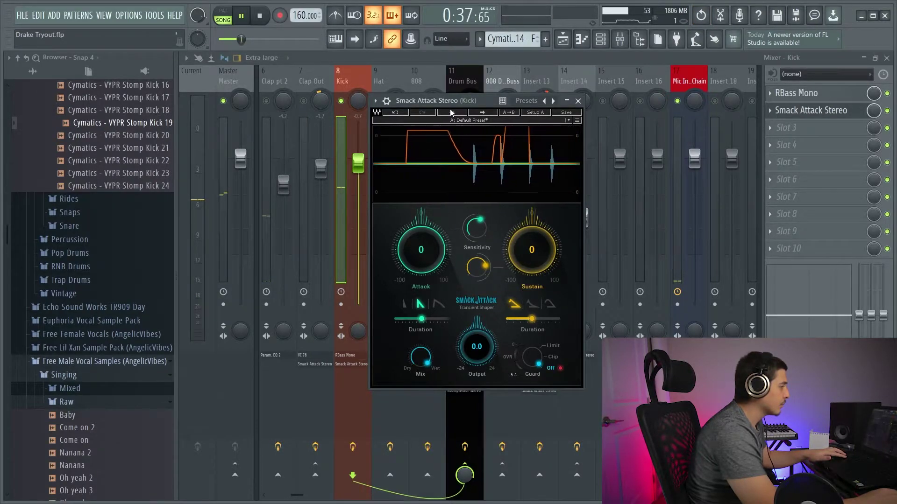
key("ctrl+z")
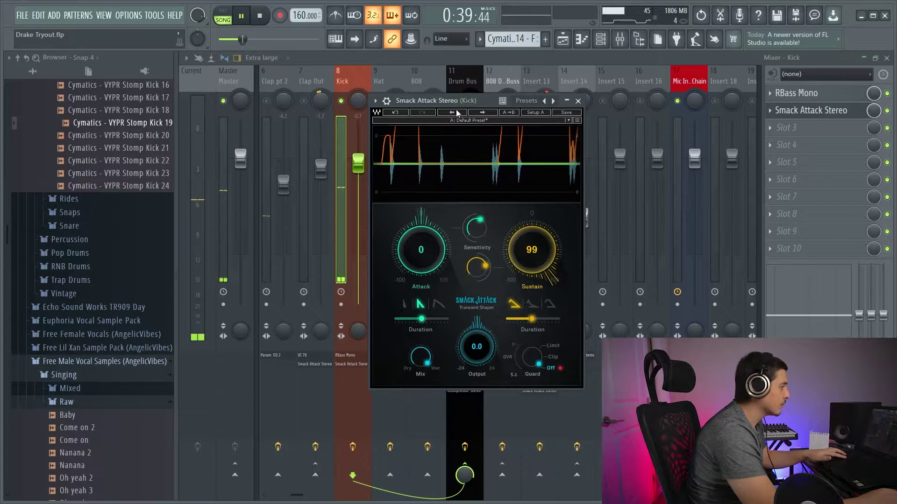
key("space")
key("ctrl+z")
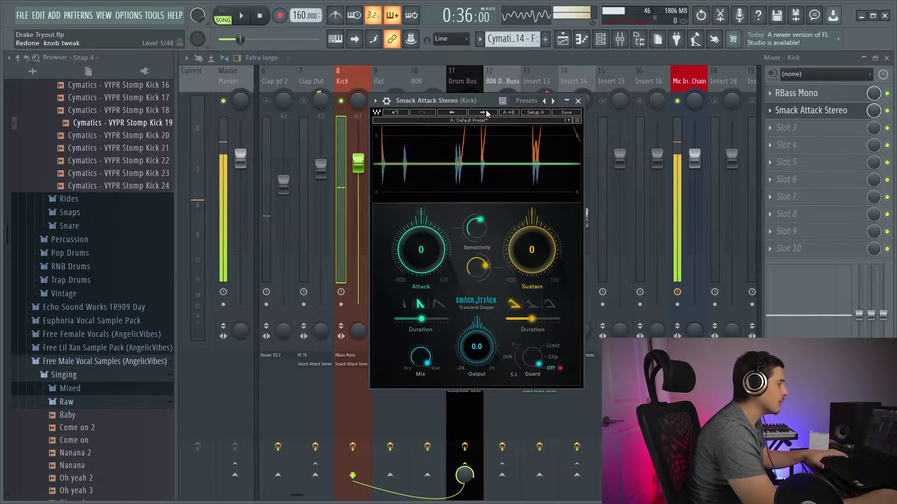
Move the Smack Attack window aside, pull Sustain down to -100, and play the kick
left_click_drag(465, 101, 526, 112)
mouse_move(608, 284)
left_mouse_down()
mouse_move(595, 267)
mouse_move(612, 302)
left_mouse_up()
key("space")
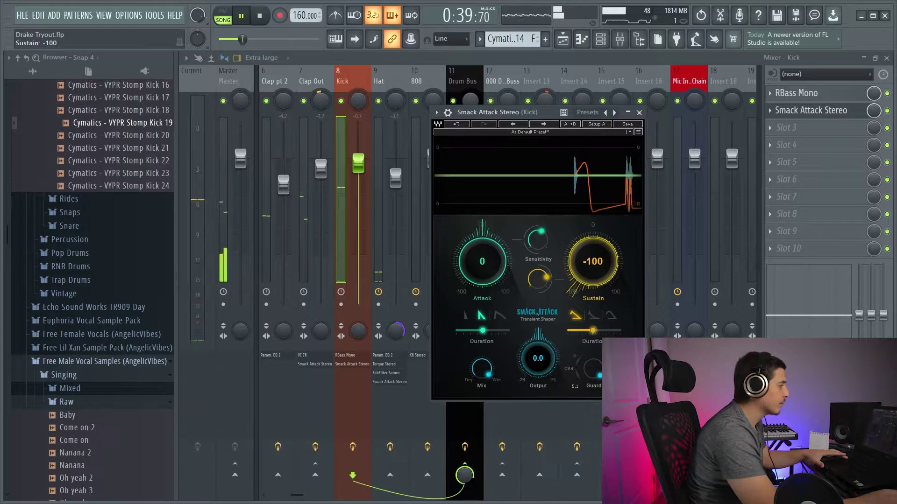
Audition the kick with Sustain at -100 and around -48, returning it to -100
key("space")
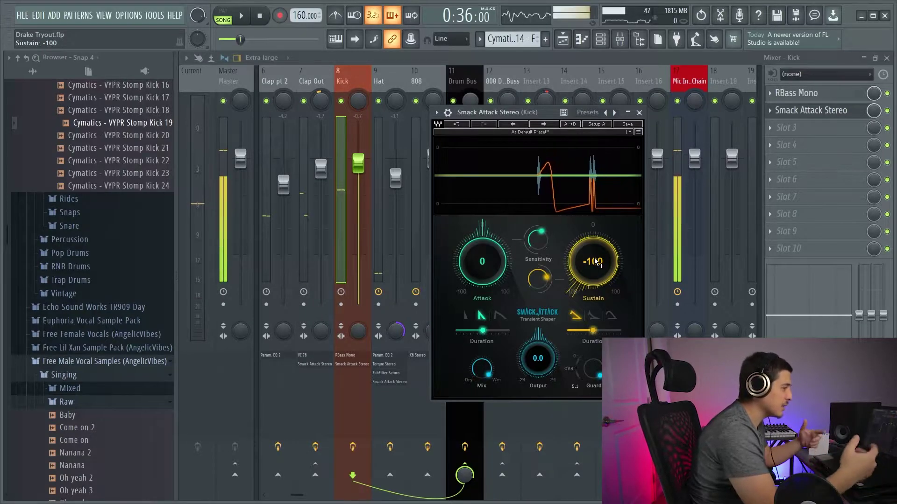
key("space")
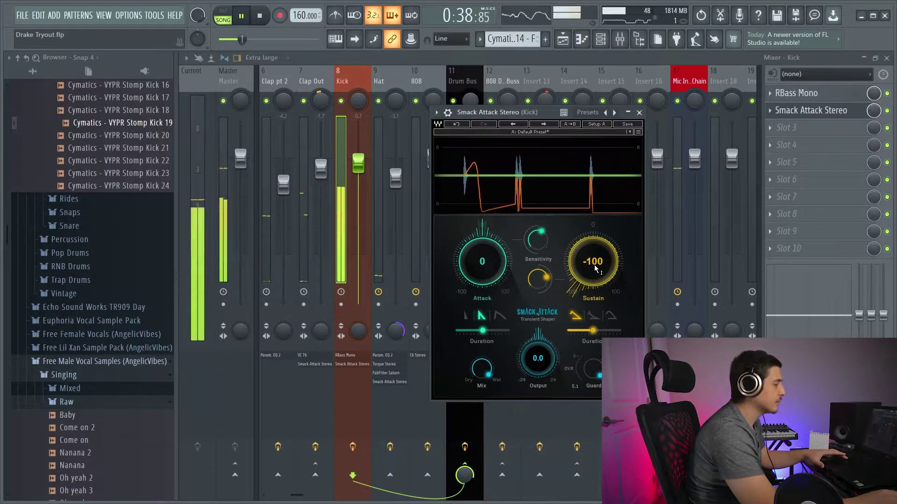
left_click_drag(593, 262, 597, 271)
key("space")
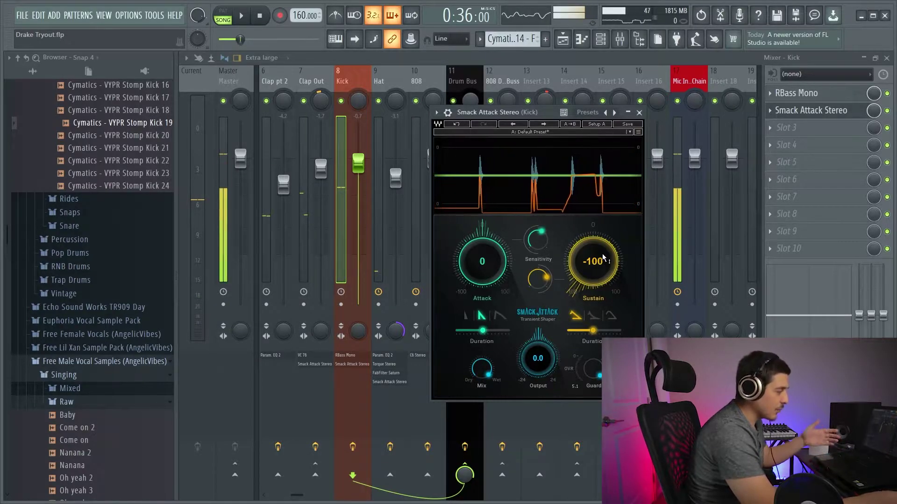
mouse_move(598, 261)
left_mouse_down()
mouse_move(597, 238)
mouse_move(593, 271)
left_mouse_up()
key("space")
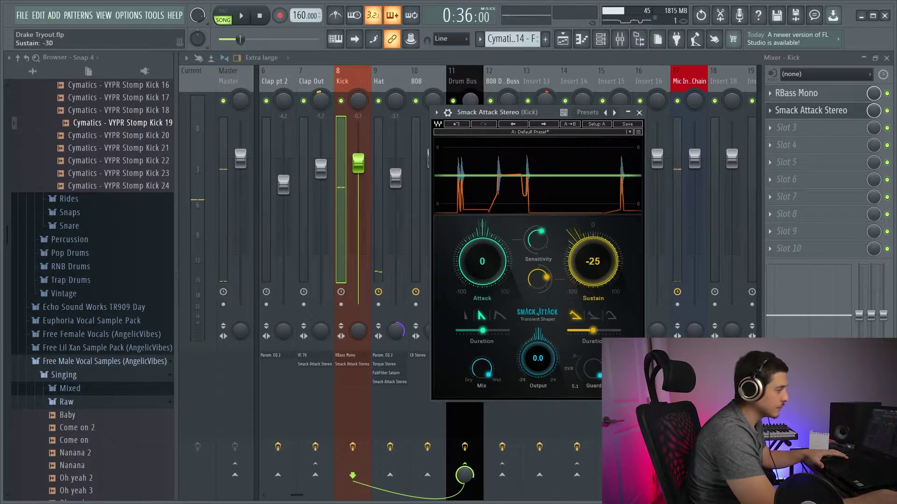
key("space")
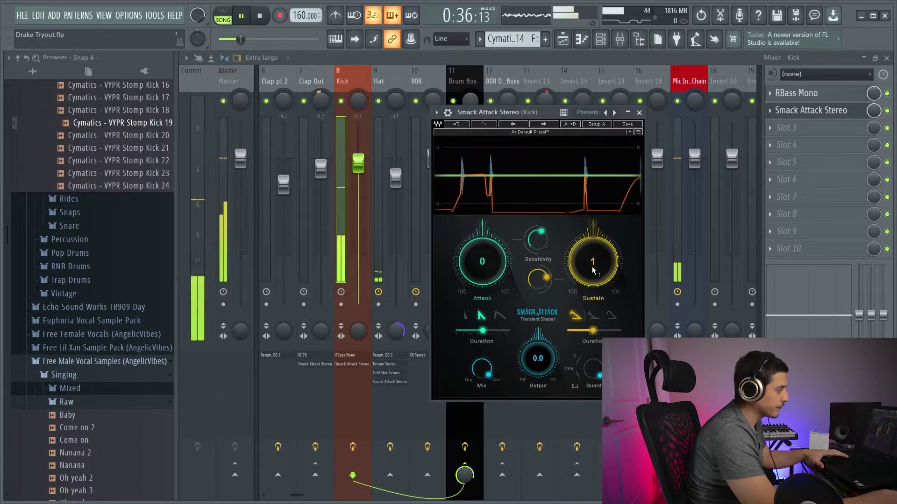
left_click(593, 260)
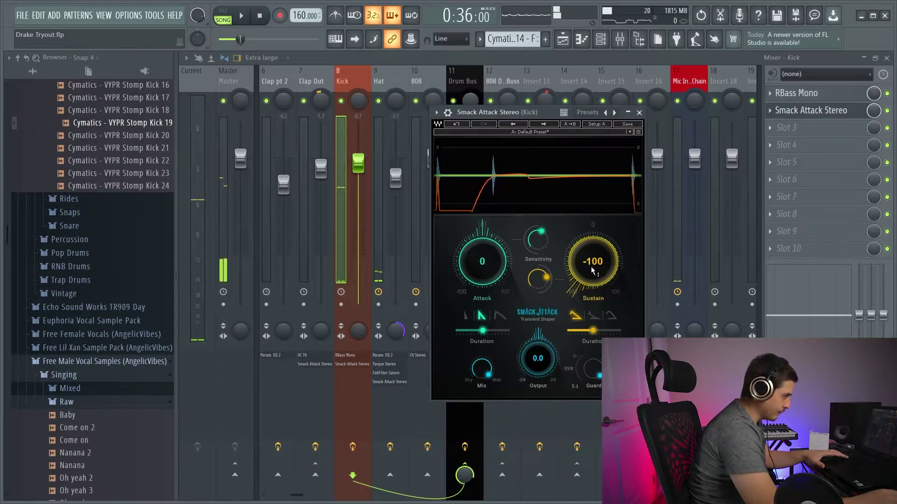
Compare Sustain at 100 against -100 during playback, then reset it to 0
left_click_drag(590, 267, 591, 220)
key("space")
left_click_drag(590, 268, 590, 317)
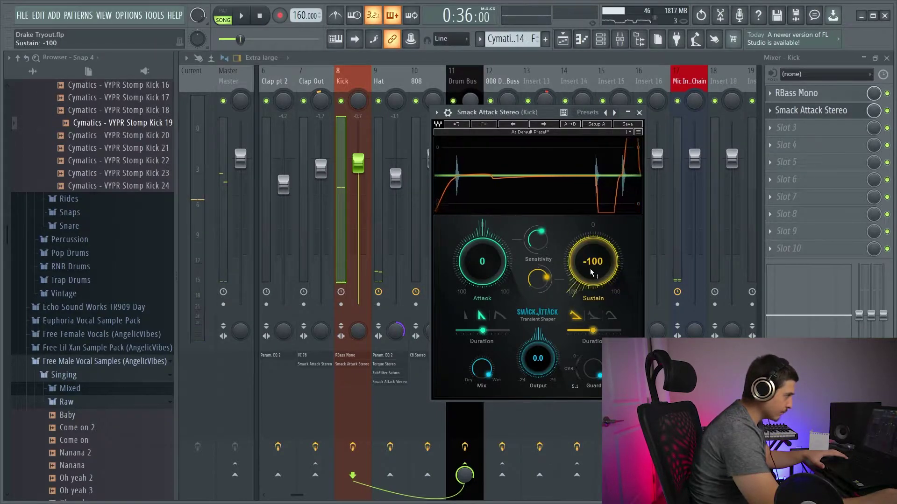
left_click_drag(590, 268, 590, 220)
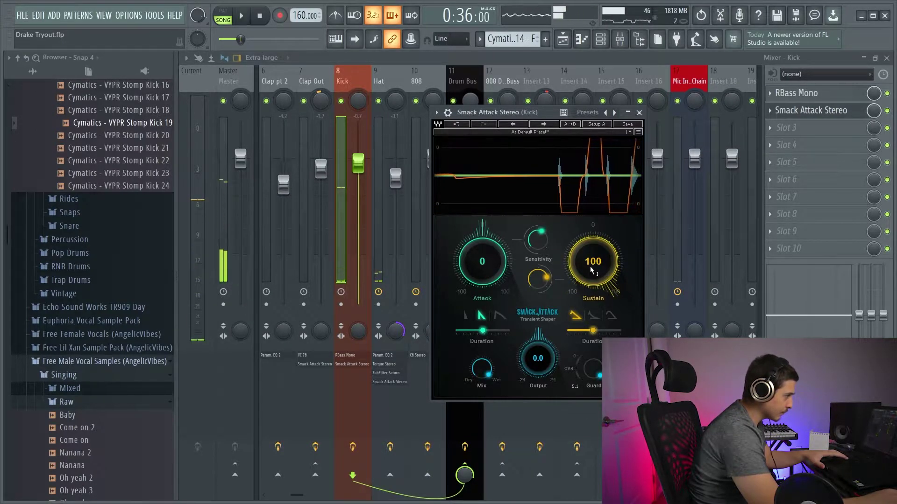
key("space")
left_click(804, 111)
key("space")
left_click(804, 111)
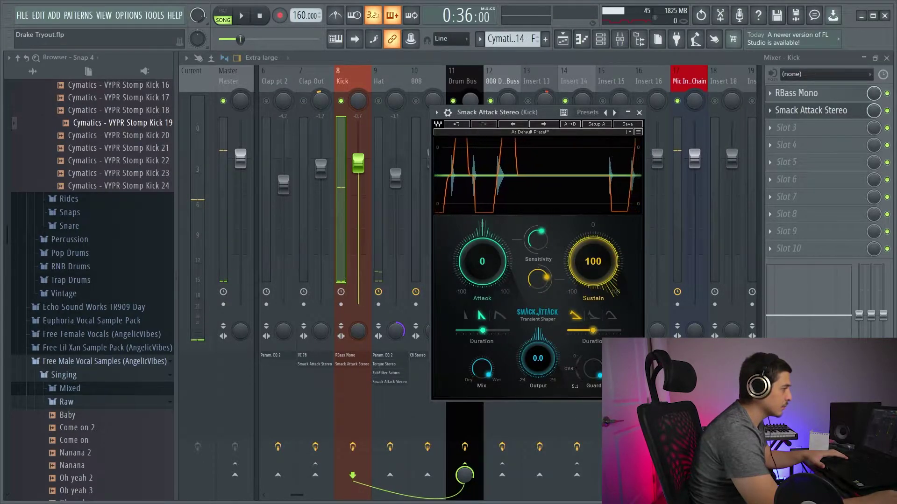
key("space")
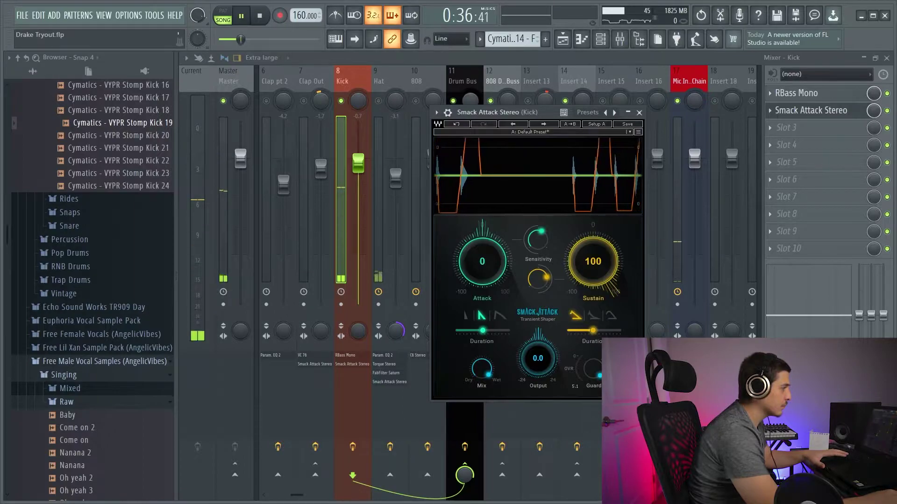
left_click_drag(593, 261, 592, 241)
left_click(608, 256, "alt")
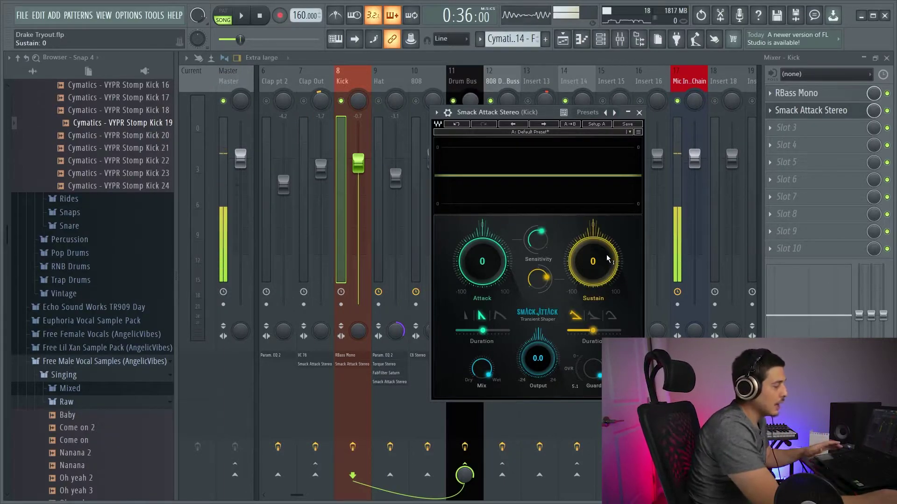
Raise the Smack Attack Sustain from 0 to 22 to fatten the kick's tail
left_click_drag(607, 254, 608, 239)
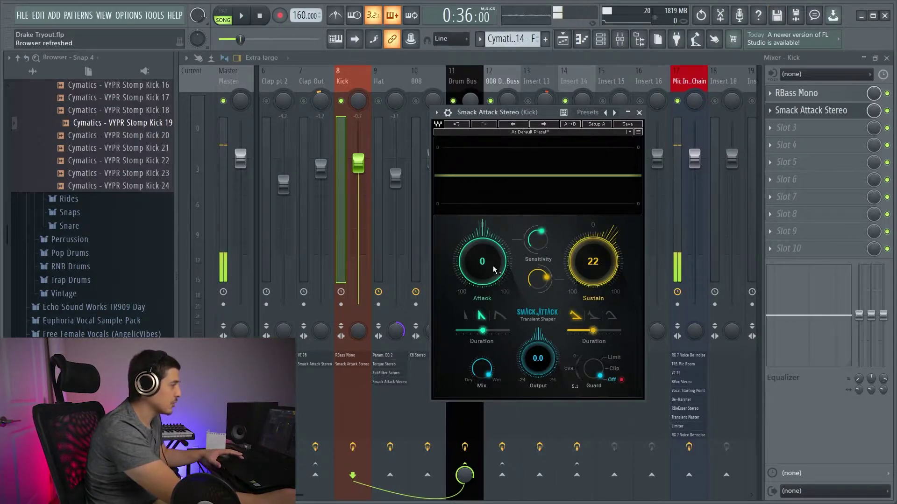
While the beat plays, move attack from -10 to 45 and switch Guard to Limit, then Clip
key("space")
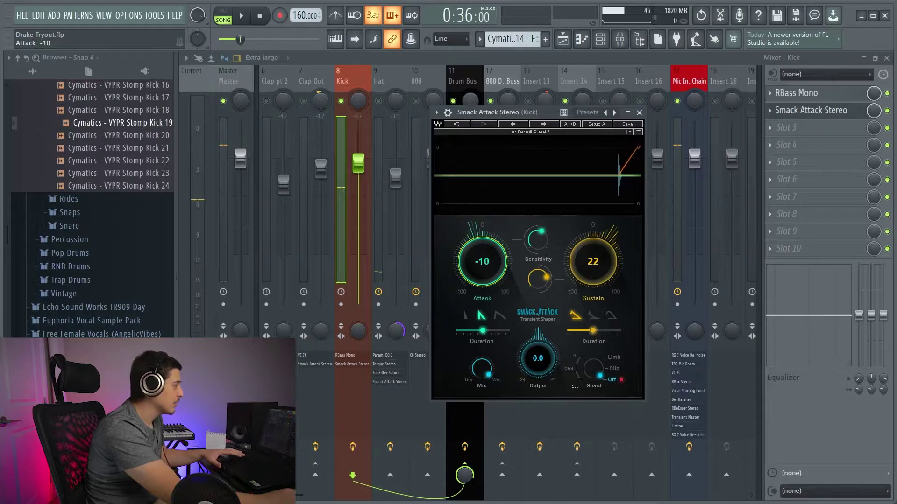
left_click_drag(497, 260, 497, 256)
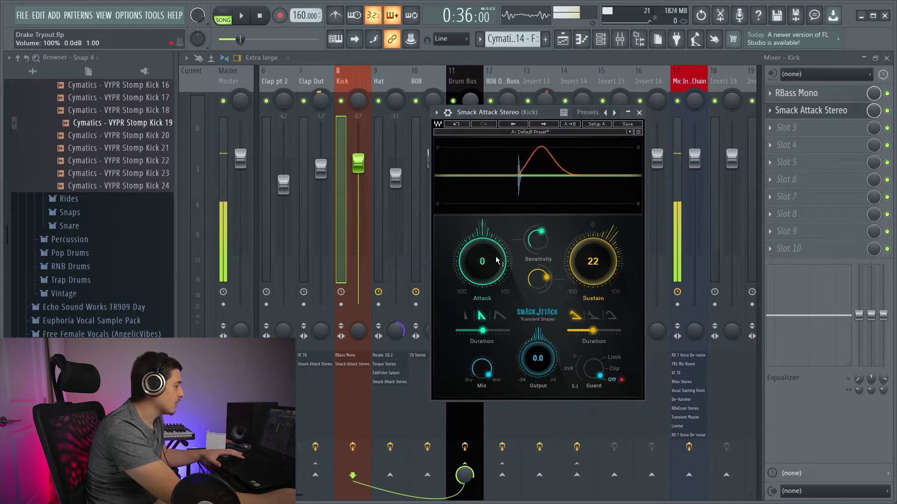
key("space")
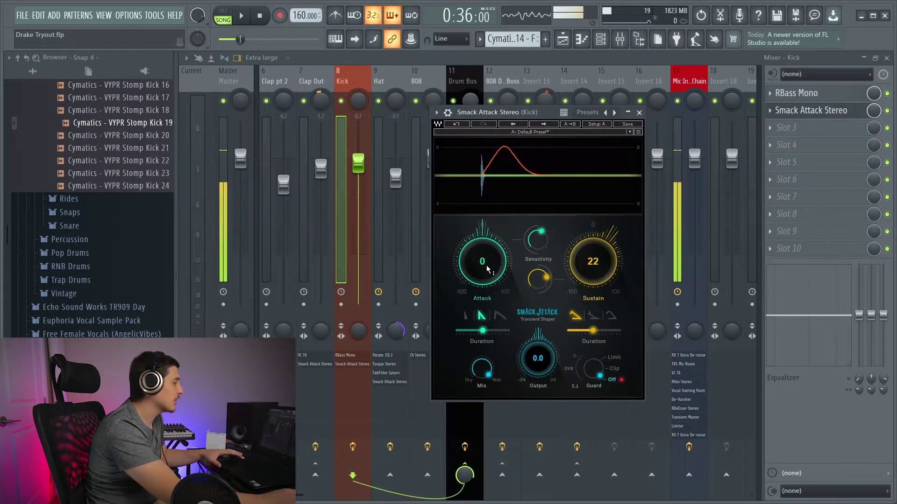
left_click_drag(491, 256, 491, 230)
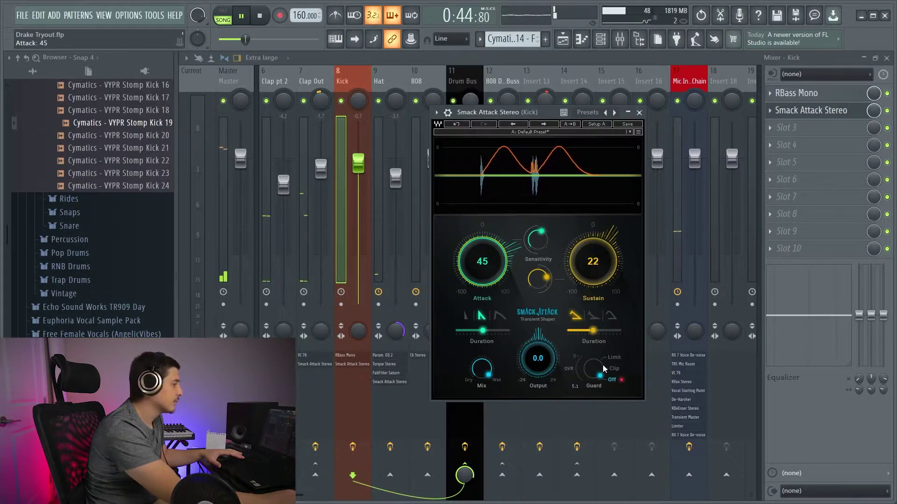
left_click_drag(602, 365, 603, 360)
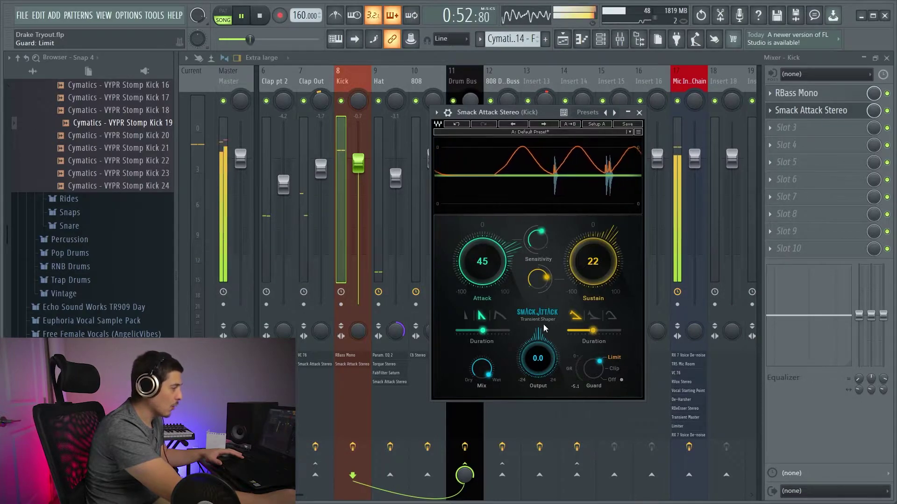
left_click(614, 368)
key("space")
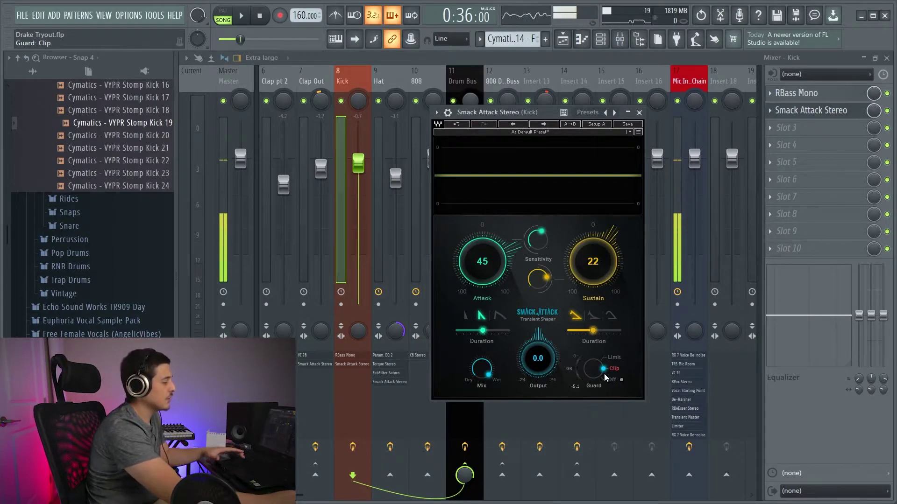
Play the beat with the kick's Smack Attack attack raised to about 60
left_click_drag(482, 261, 481, 275)
key("space")
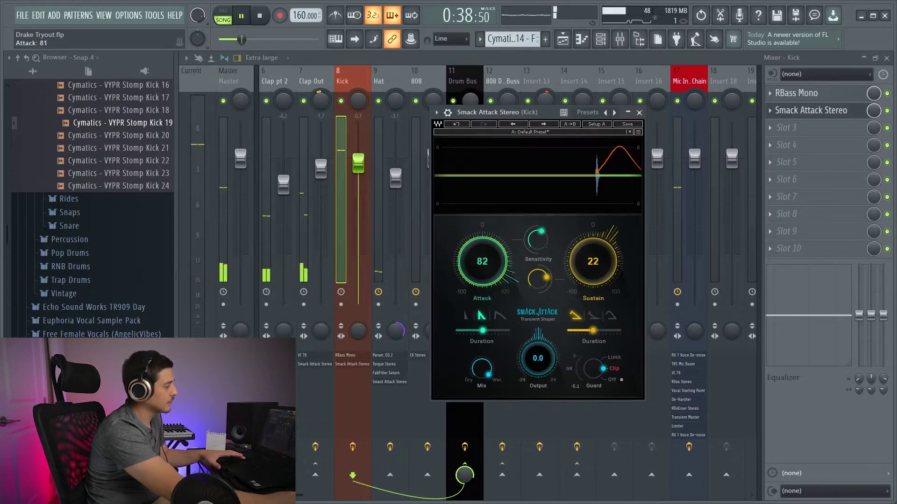
left_click_drag(481, 262, 482, 255)
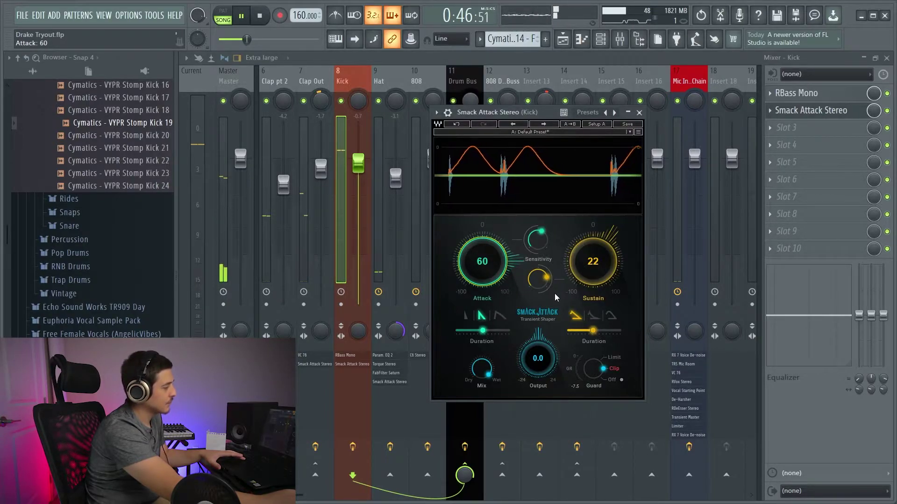
Toggle Guard between Limit and Clip while playing, ending on Clip, and return attack to 0
left_click(614, 358)
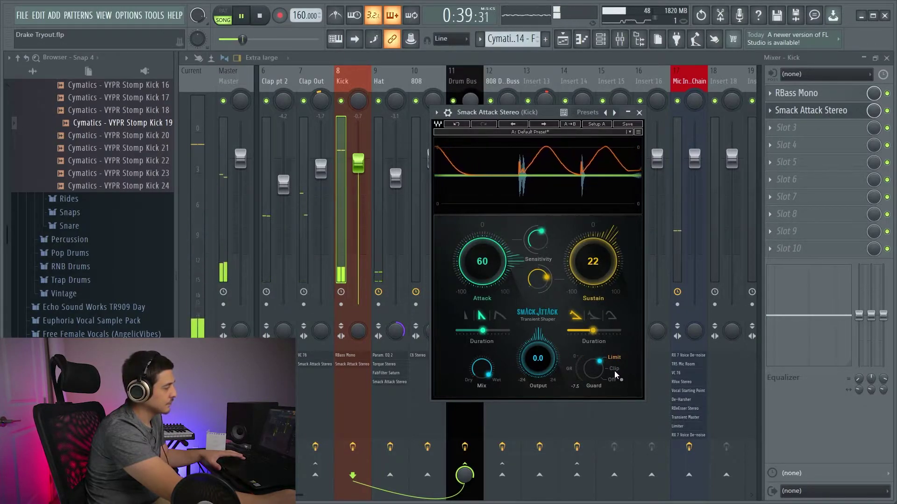
key("space")
left_click(615, 369)
key("space")
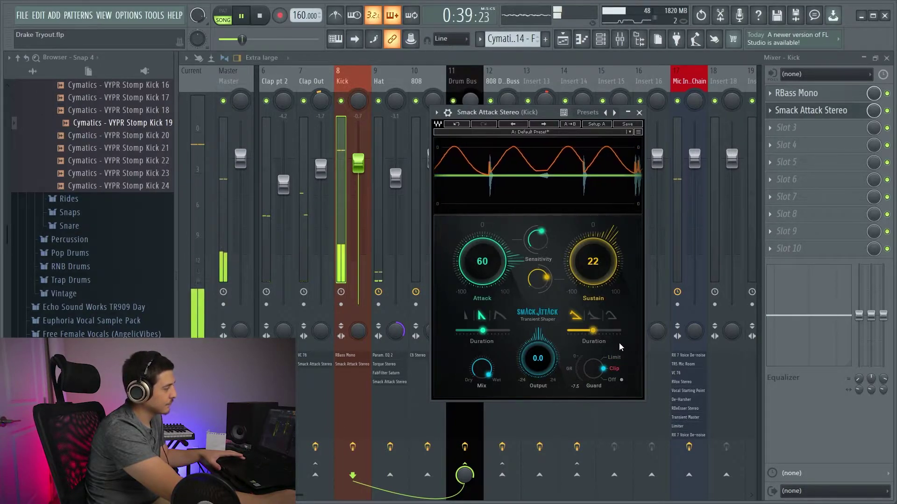
key("space")
left_click(613, 358)
key("space")
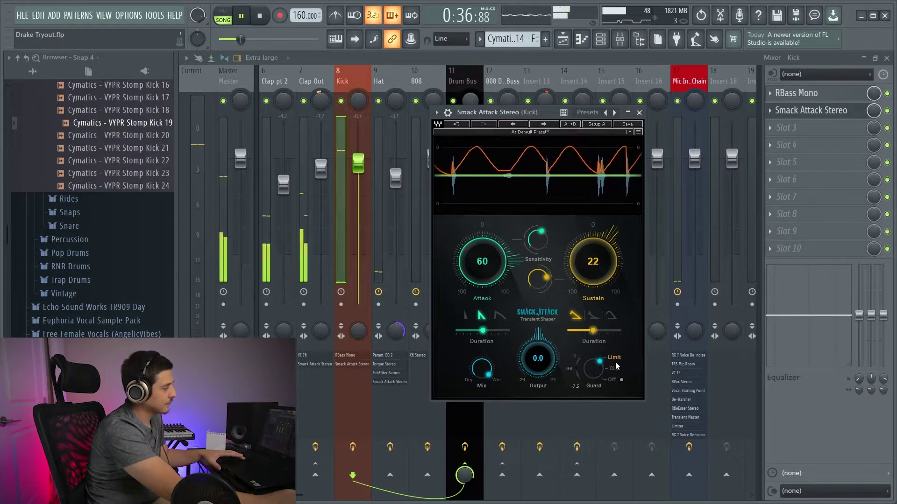
left_click(613, 369)
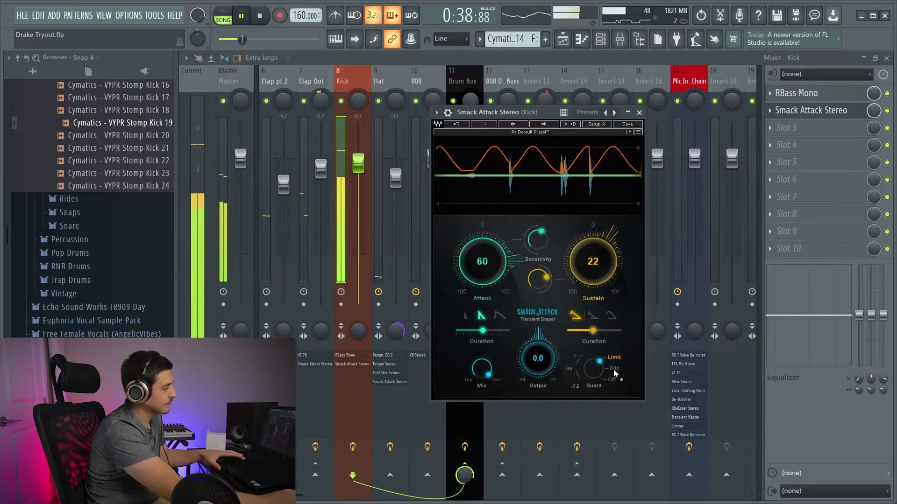
key("space")
key("space")
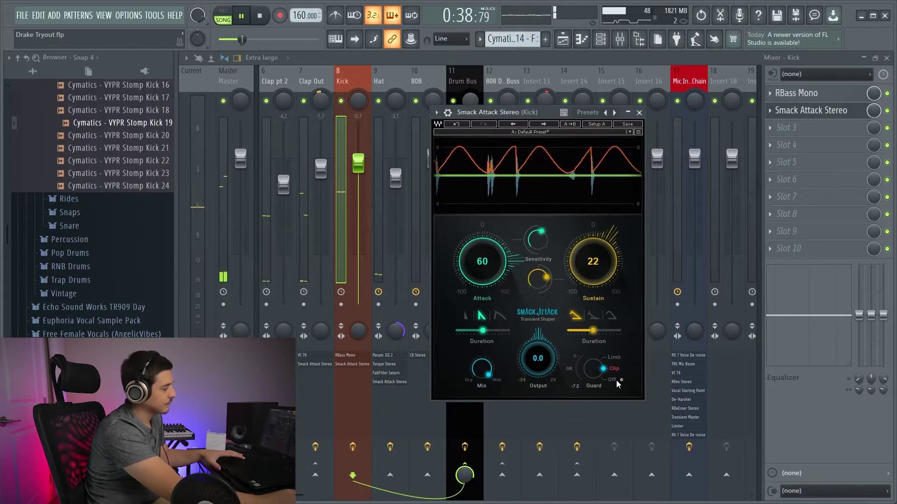
key("space")
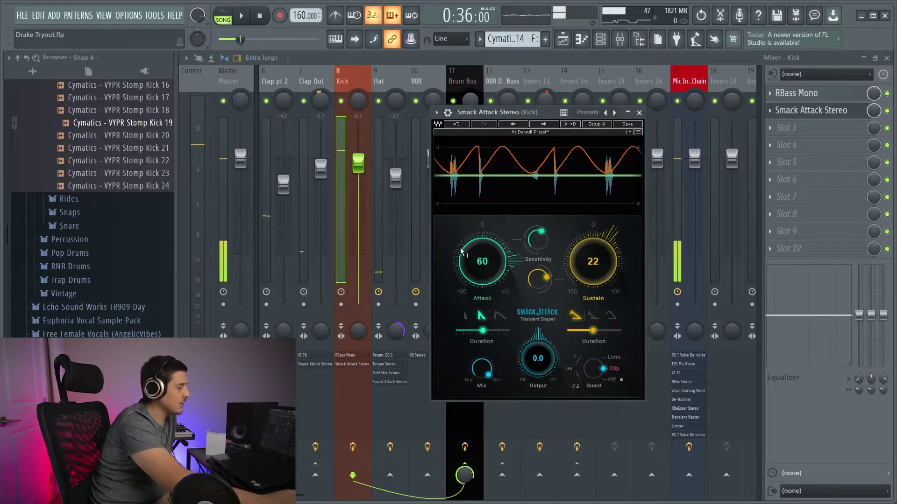
left_click_drag(482, 262, 482, 318)
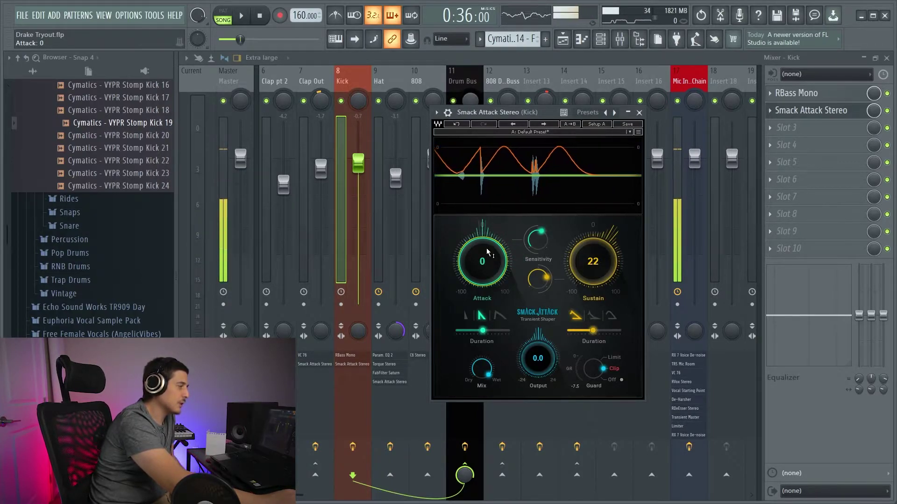
Set Guard to Off and move the Smack Attack window up and right to uncover Drum Bus
left_click(610, 382)
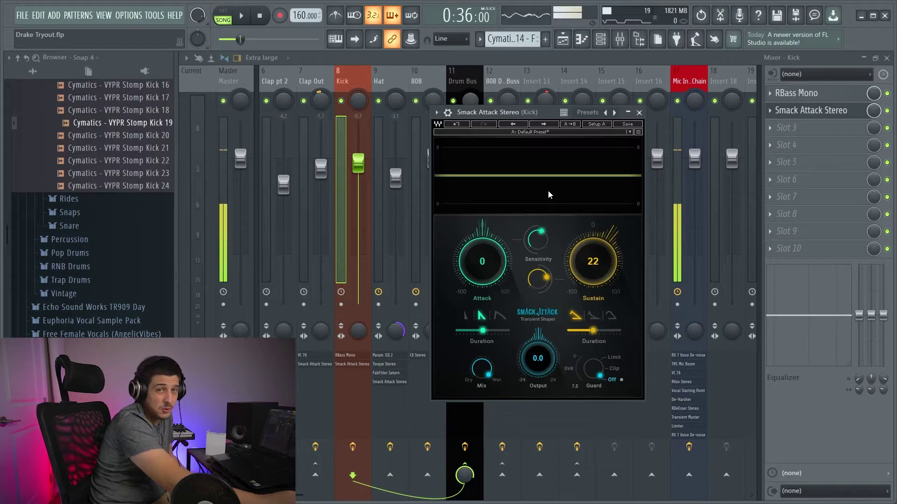
left_click_drag(530, 113, 585, 74)
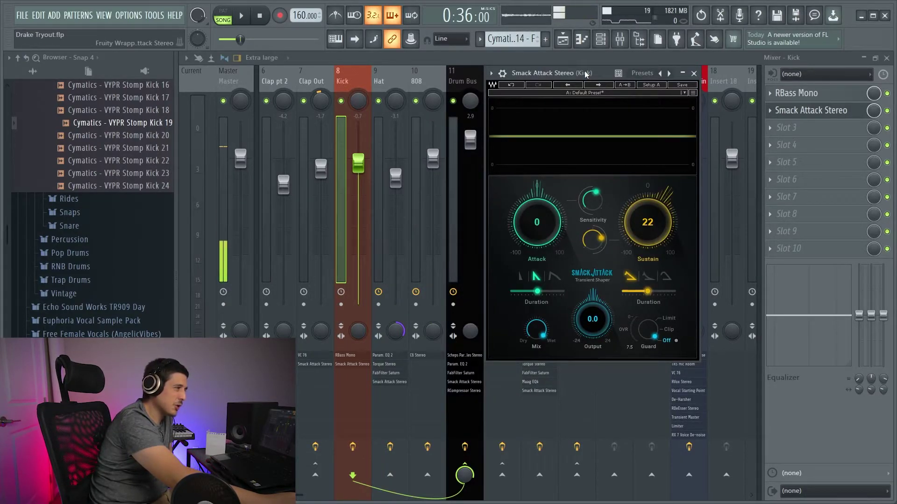
left_click_drag(584, 73, 584, 73)
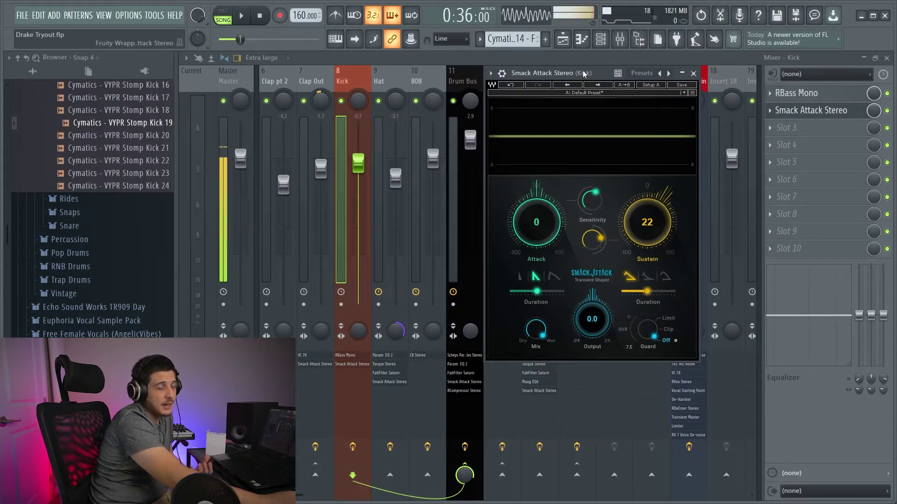
left_click_drag(584, 73, 590, 76)
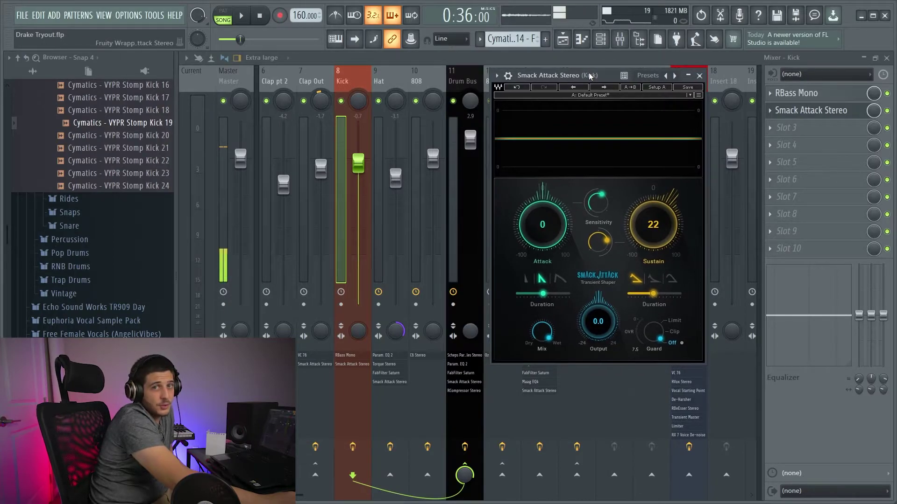